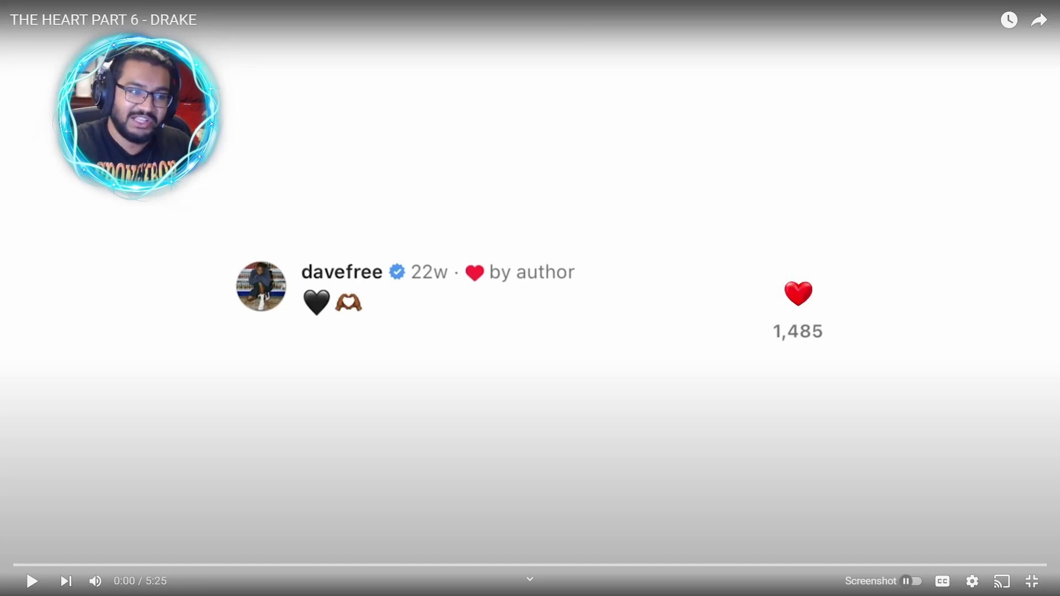
- Start the fullscreen lyric video, then pause it at about 0:36 for commentary
{"action": "key", "text": "space"}
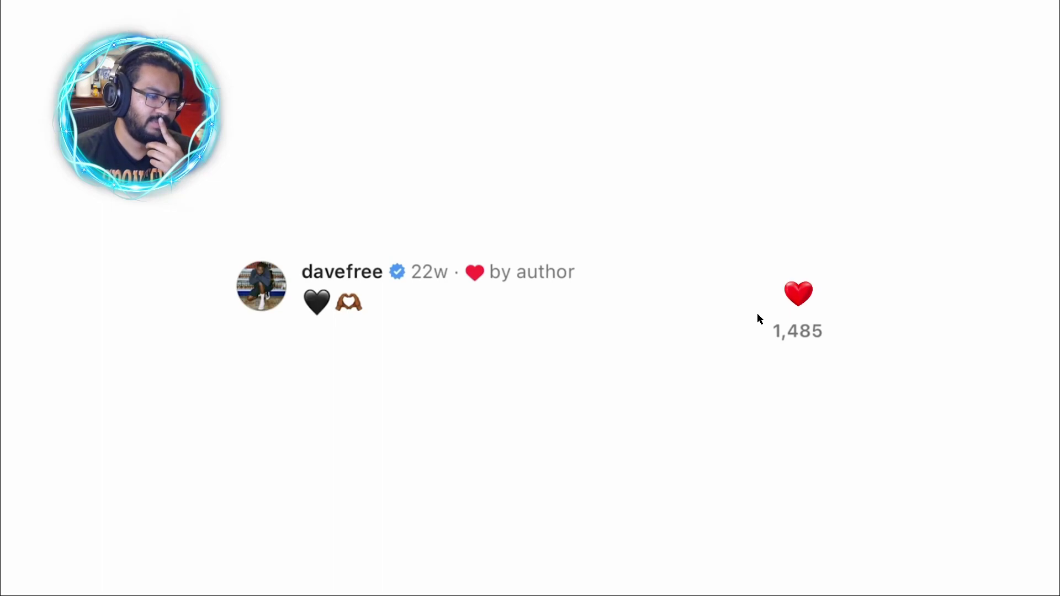
{"action": "left_click", "coordinate": [766, 317]}
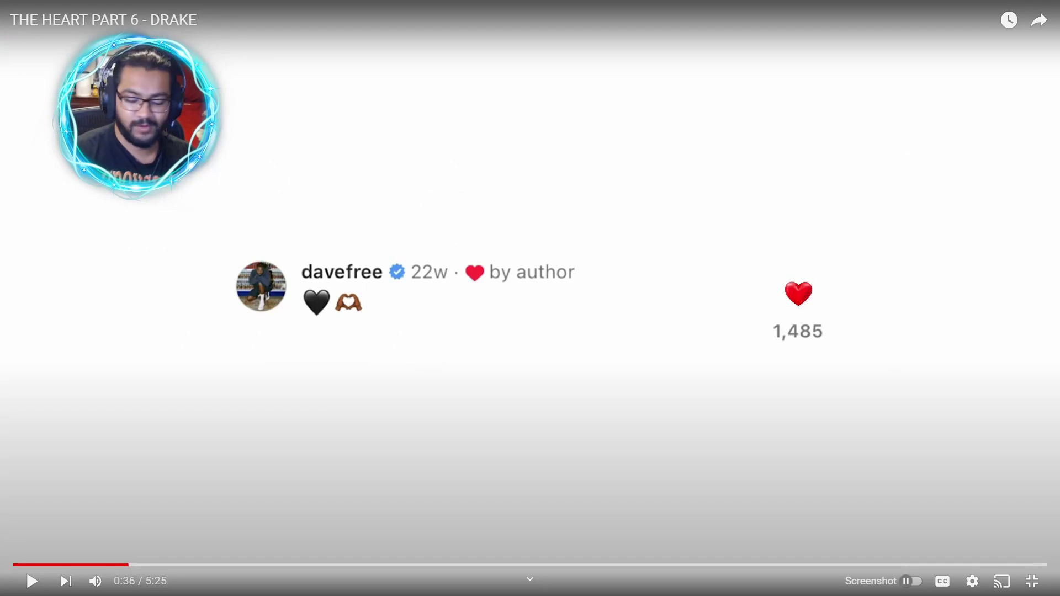
- Rewind a few seconds, play on to 1:25, pause there, and exit fullscreen
{"action": "key", "text": "Left"}
{"action": "key", "text": "Left"}
{"action": "key", "text": "Left"}
{"action": "key", "text": "space"}
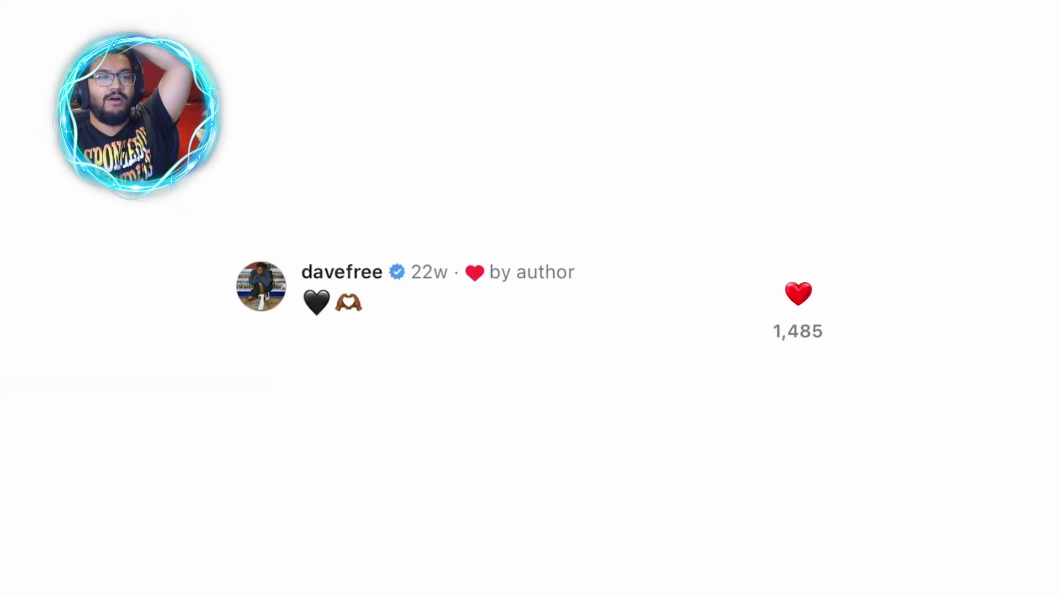
{"action": "key", "text": "space"}
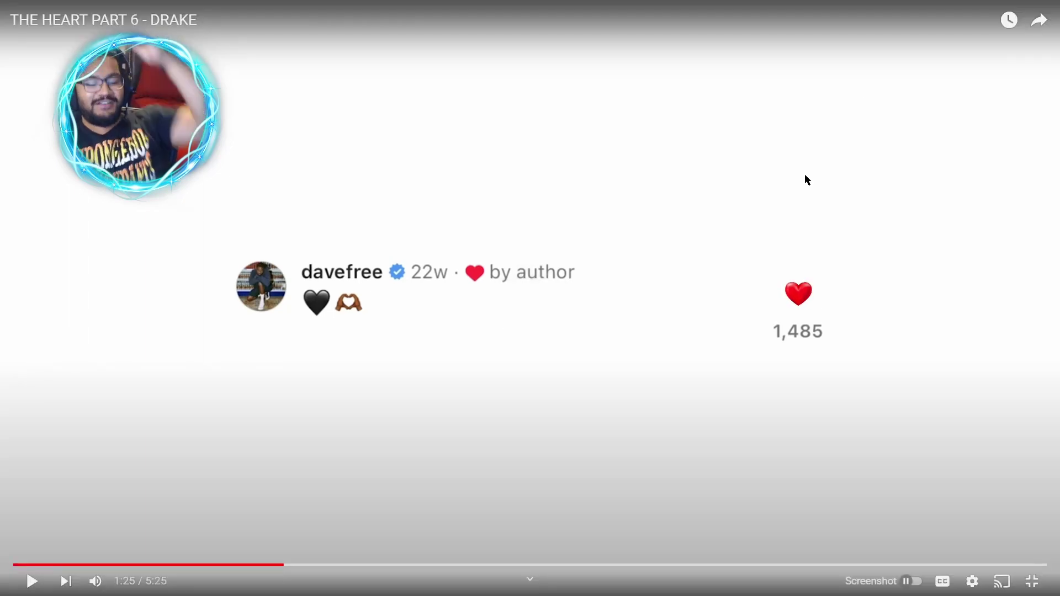
{"action": "key", "text": "Escape"}
{"action": "left_click", "coordinate": [190, 11]}
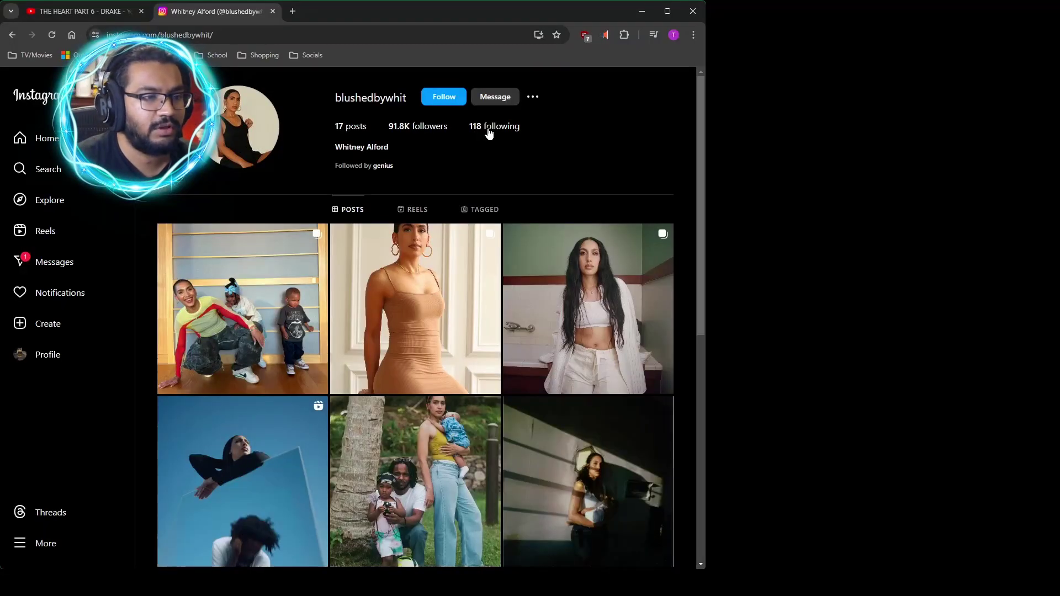
{"action": "left_click", "coordinate": [494, 127]}
{"action": "left_click", "coordinate": [303, 265]}
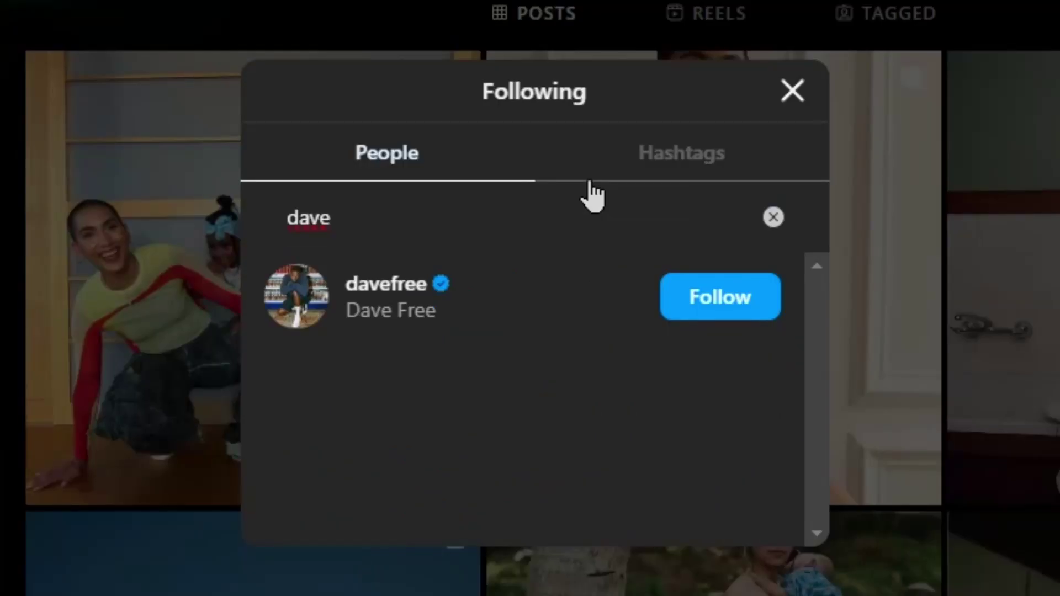
{"action": "key", "text": "BackSpace"}
{"action": "key", "text": "BackSpace"}
{"action": "key", "text": "BackSpace"}
{"action": "key", "text": "BackSpace"}
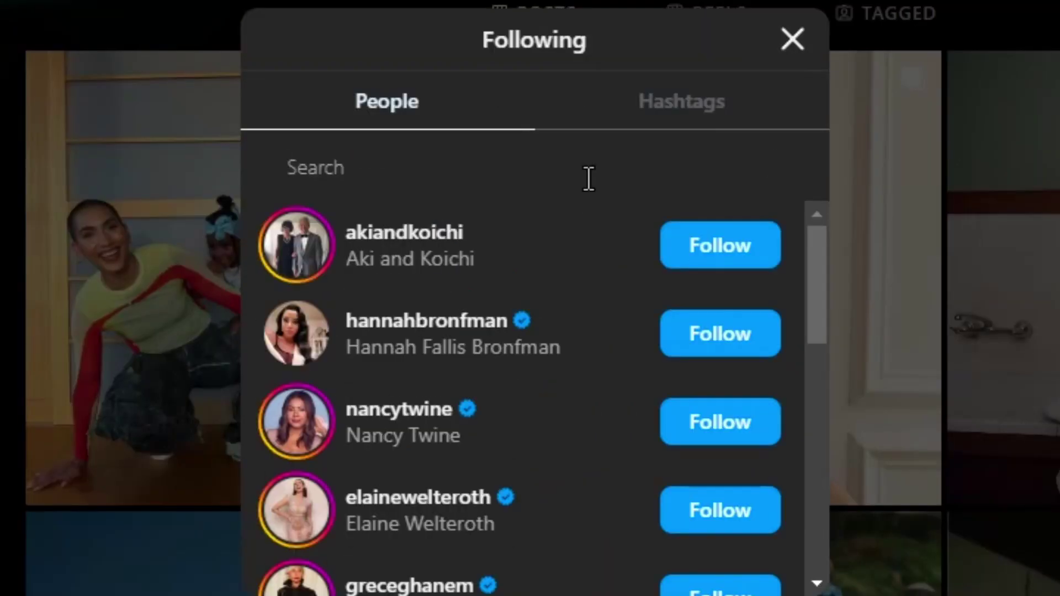
{"action": "type", "text": "kend"}
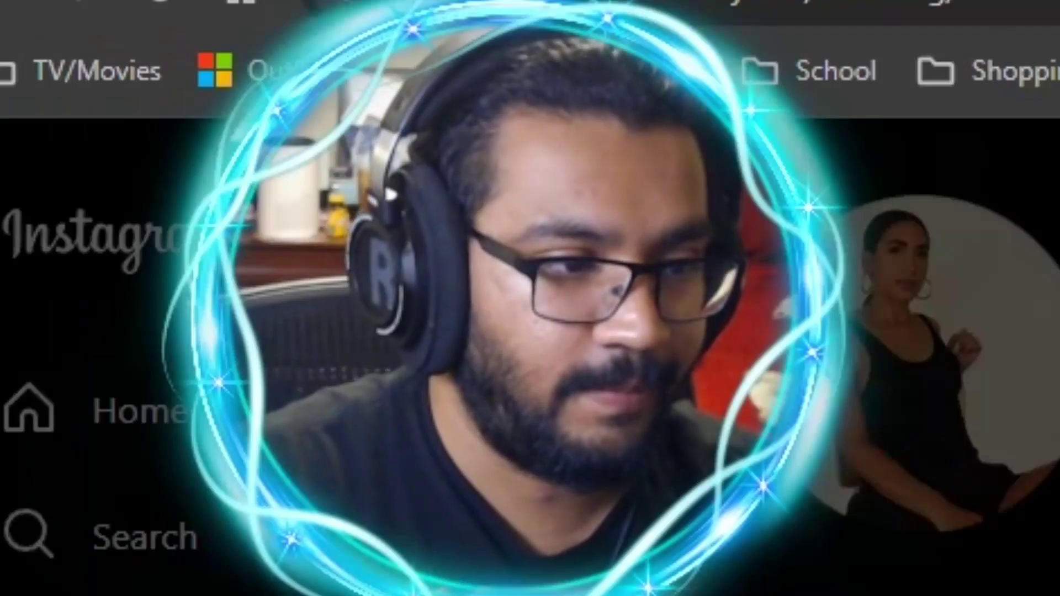
{"action": "key", "text": "BackSpace"}
{"action": "key", "text": "BackSpace"}
{"action": "key", "text": "BackSpace"}
{"action": "key", "text": "BackSpace"}
{"action": "type", "text": "j"}
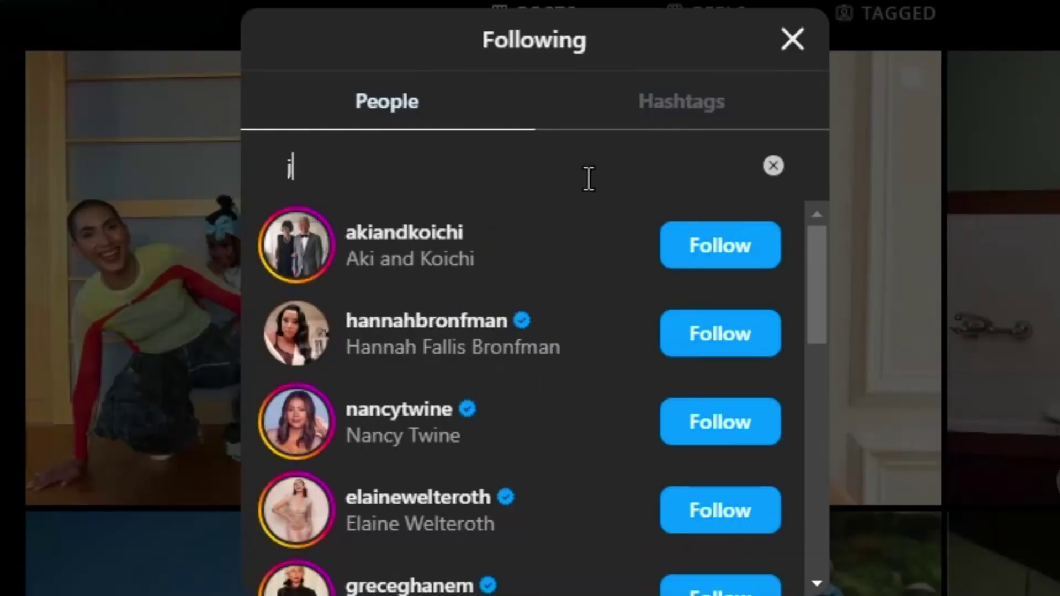
{"action": "type", "text": "ojo"}
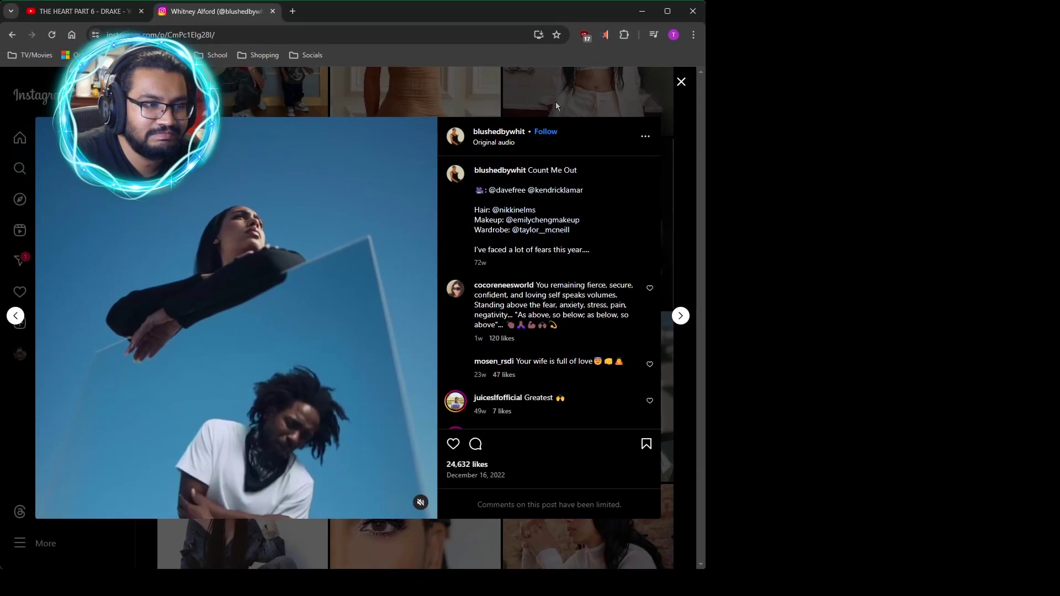
{"action": "key", "text": "Escape"}
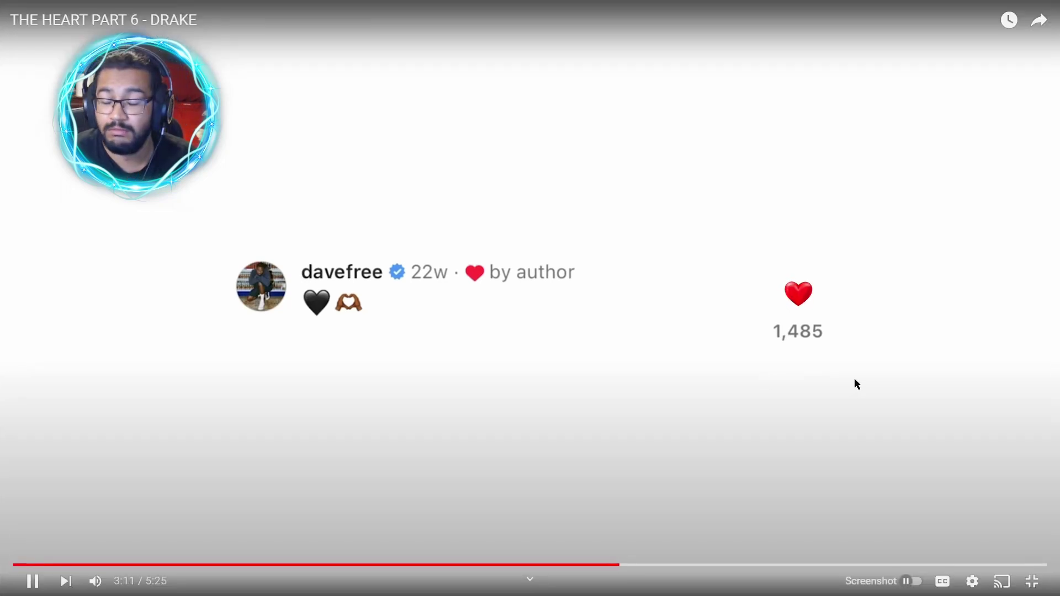
- Pause the video at 3:11, jump back a few seconds, and resume playback
{"action": "left_click", "coordinate": [855, 379]}
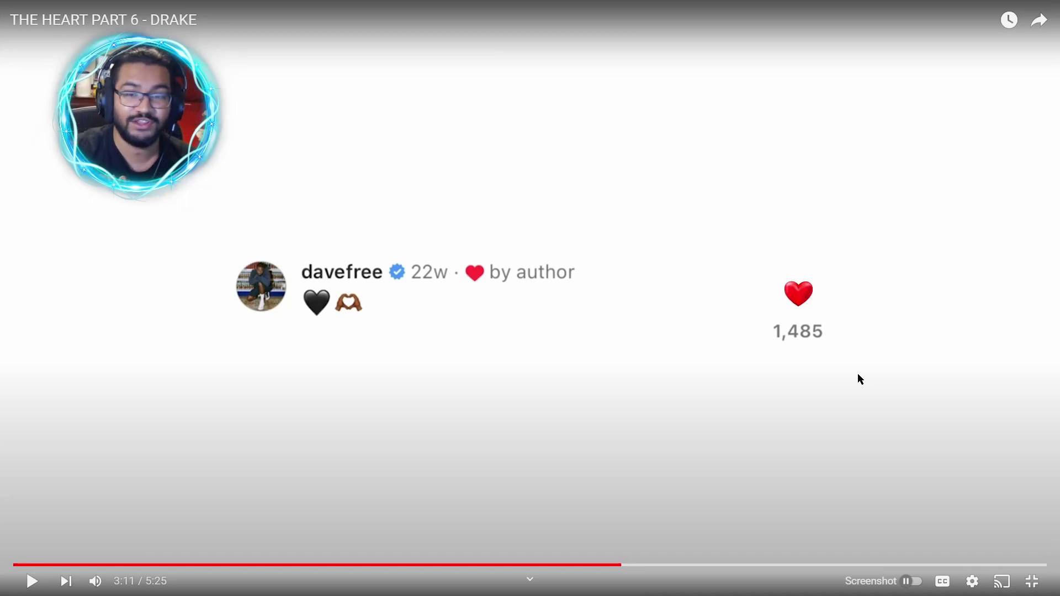
{"action": "key", "text": "Left"}
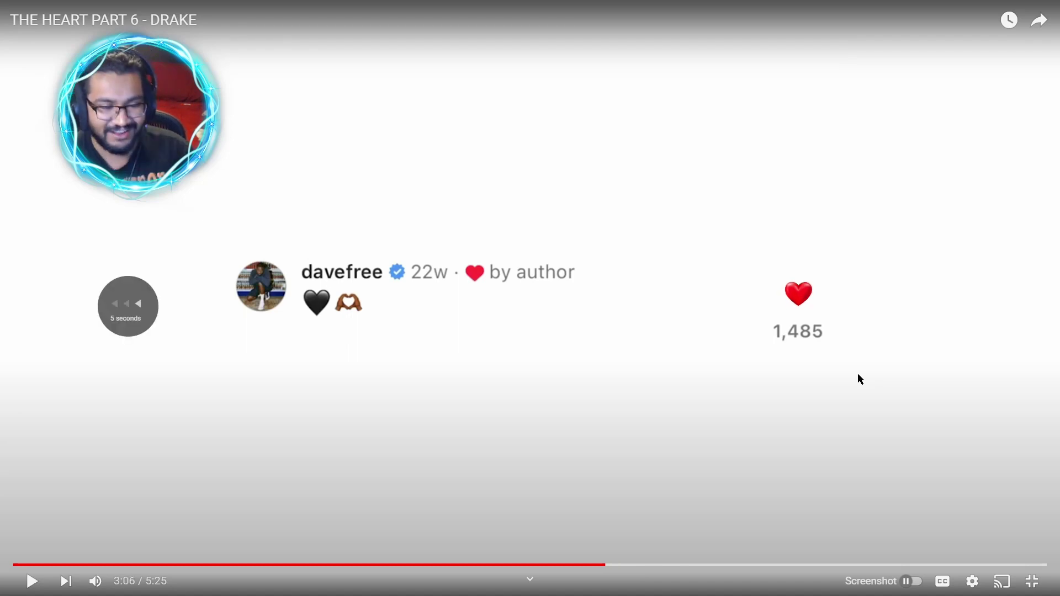
{"action": "key", "text": "Left"}
{"action": "key", "text": "space"}
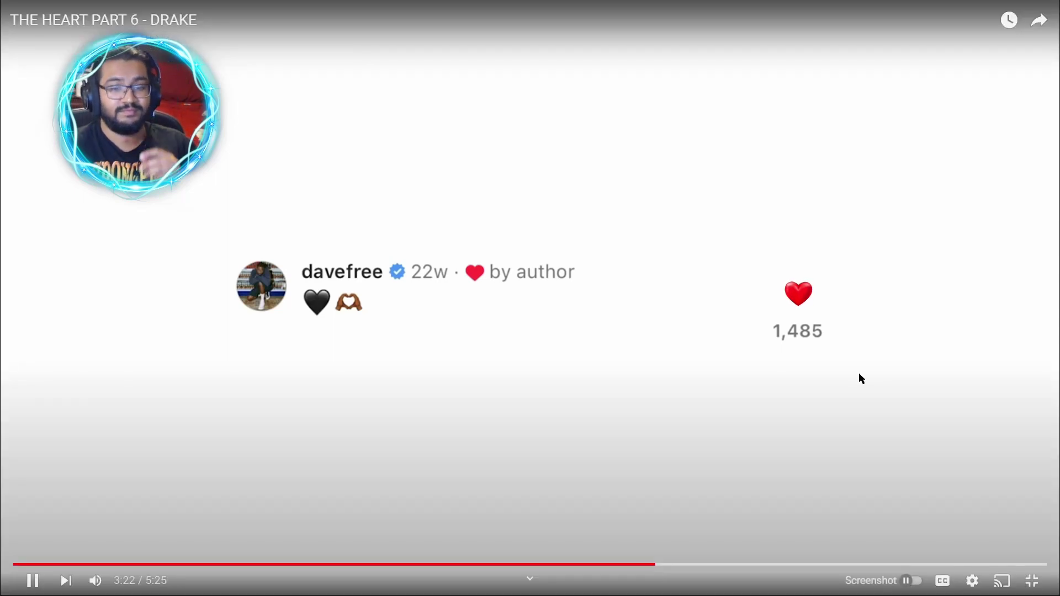
- Pause again for commentary, rewind ten seconds, and replay toward 3:55
{"action": "key", "text": "space"}
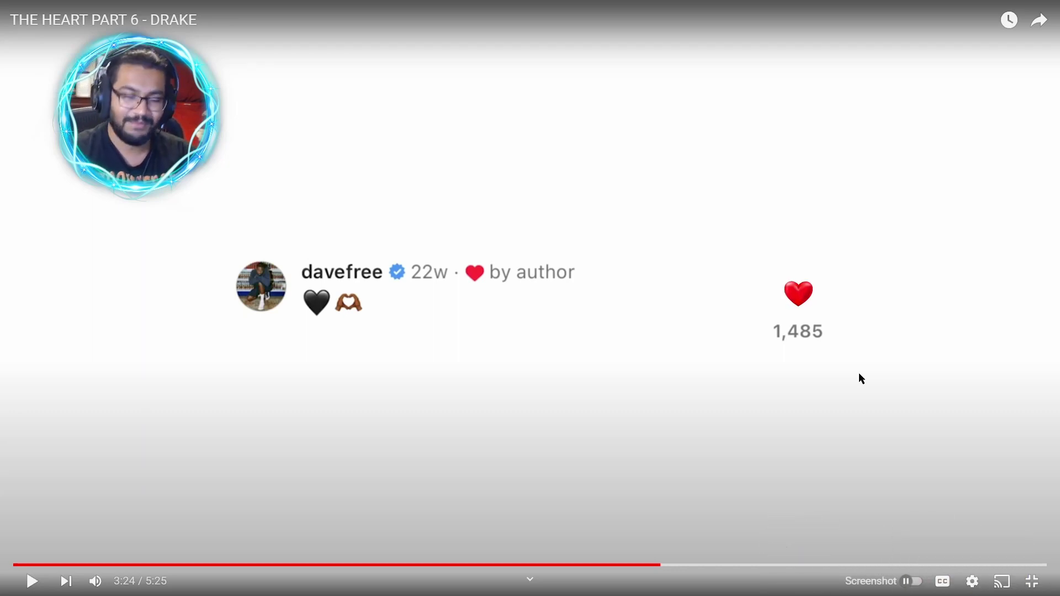
{"action": "key", "text": "Left"}
{"action": "key", "text": "Left"}
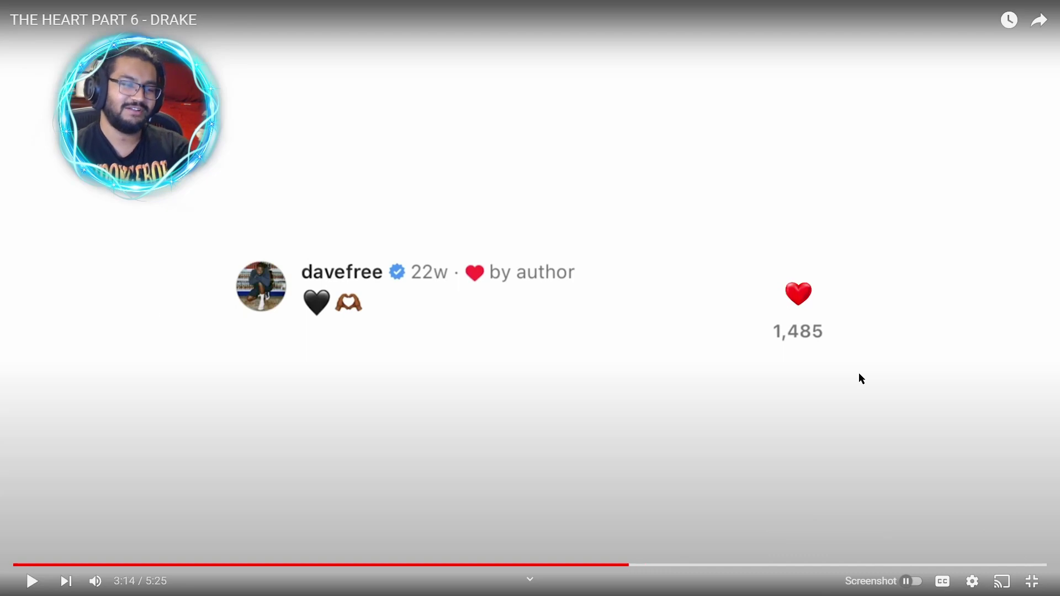
{"action": "key", "text": "space"}
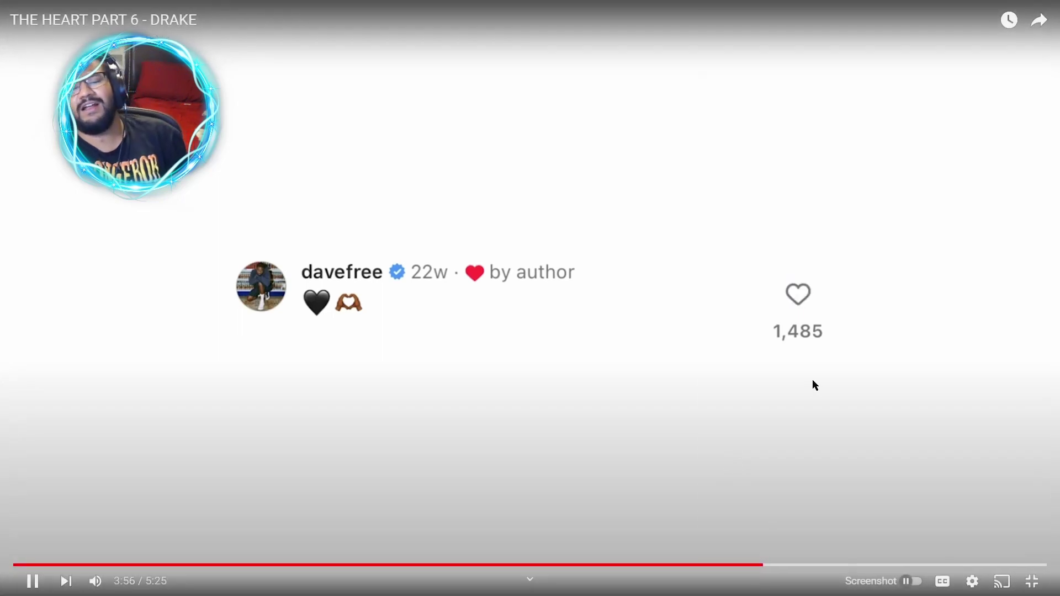
- Pause the video at 3:57 by leaving fullscreen, then restore fullscreen with F
{"action": "double_click", "coordinate": [813, 379]}
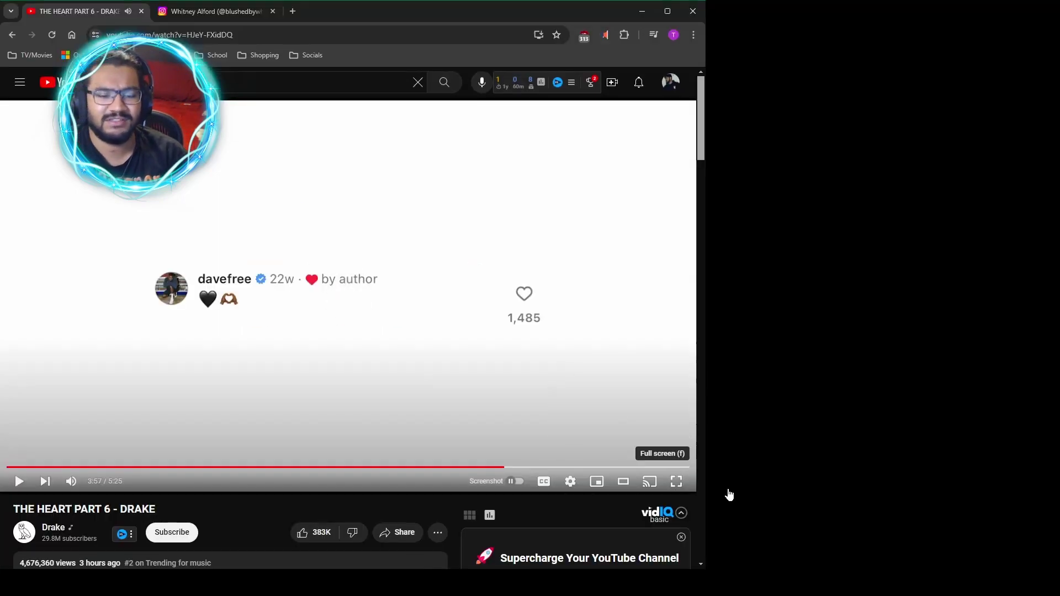
{"action": "key", "text": "F11"}
{"action": "key", "text": "f"}
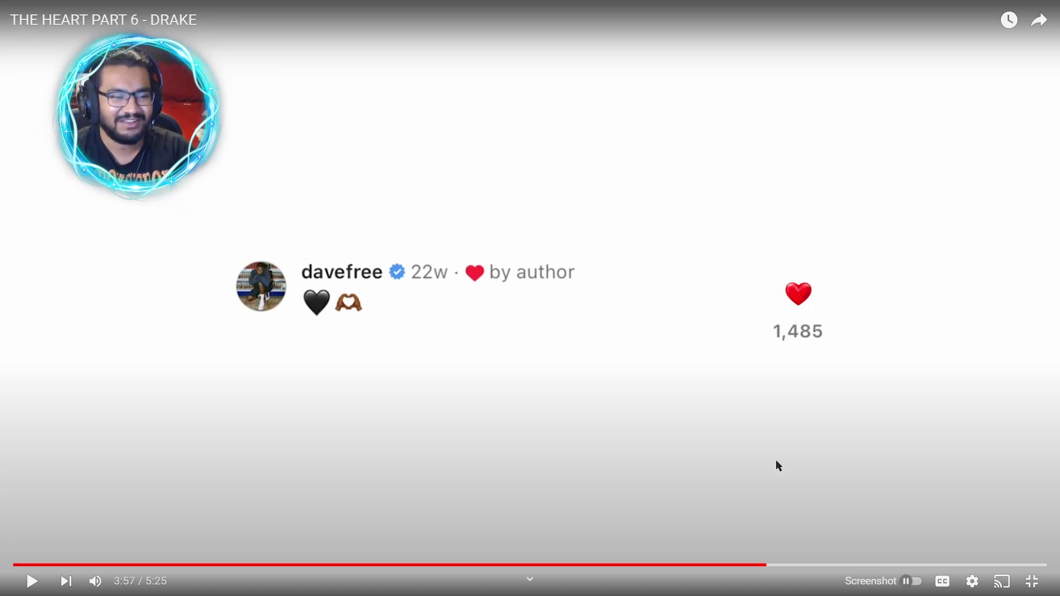
- Rewind ten seconds, play and pause for commentary, rewind again, and resume toward 5:09
{"action": "key", "text": "Left"}
{"action": "key", "text": "Left"}
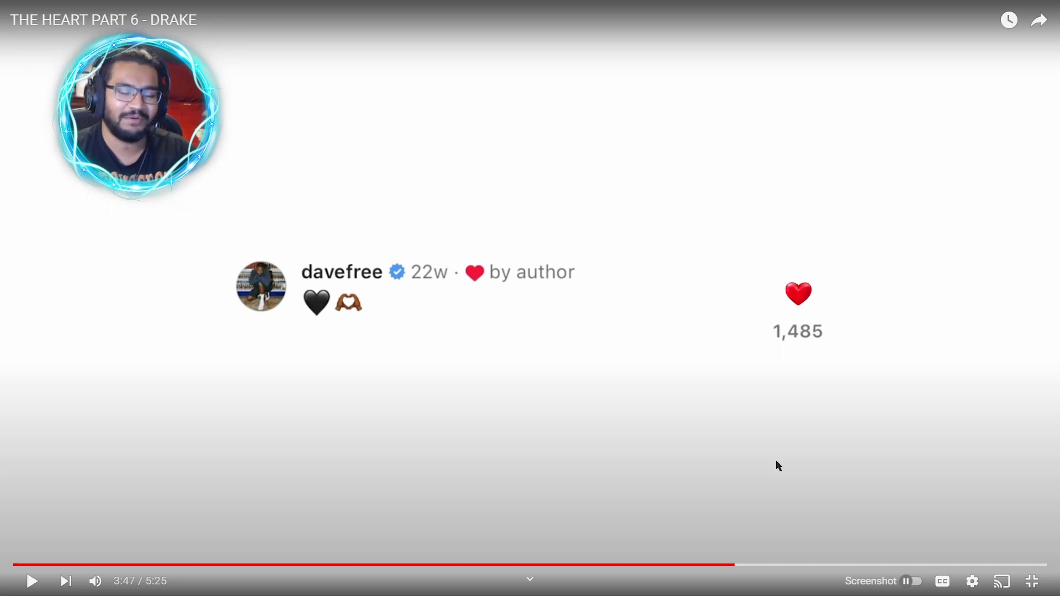
{"action": "key", "text": "space"}
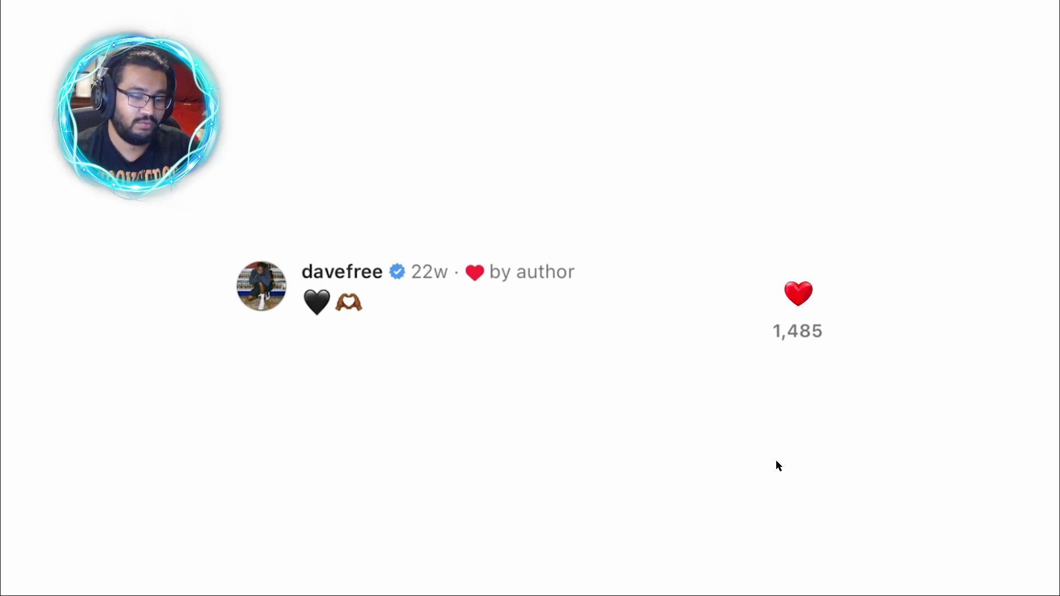
{"action": "key", "text": "space"}
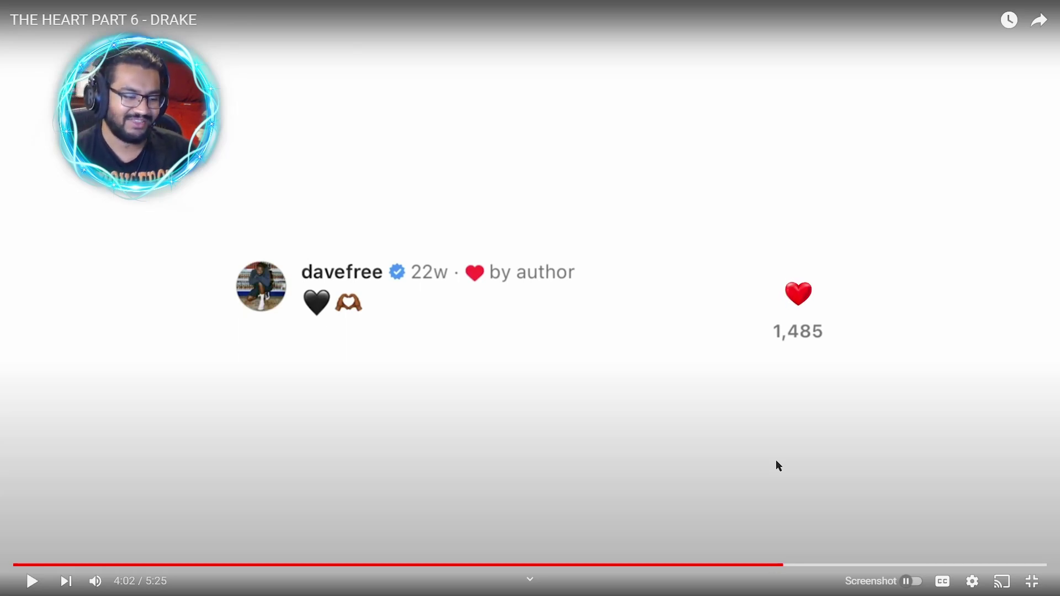
{"action": "key", "text": "j"}
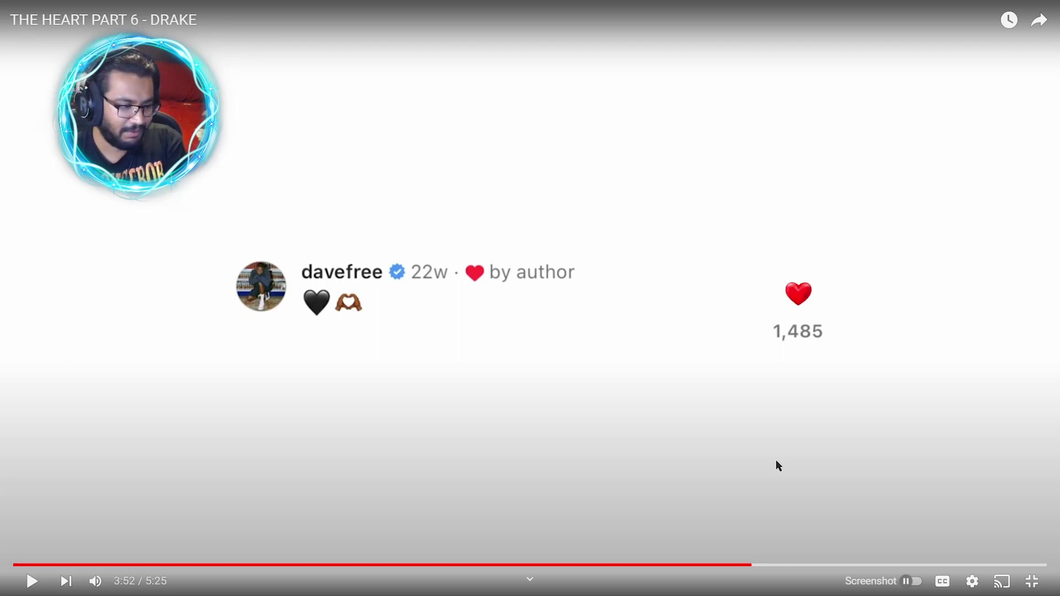
{"action": "key", "text": "space"}
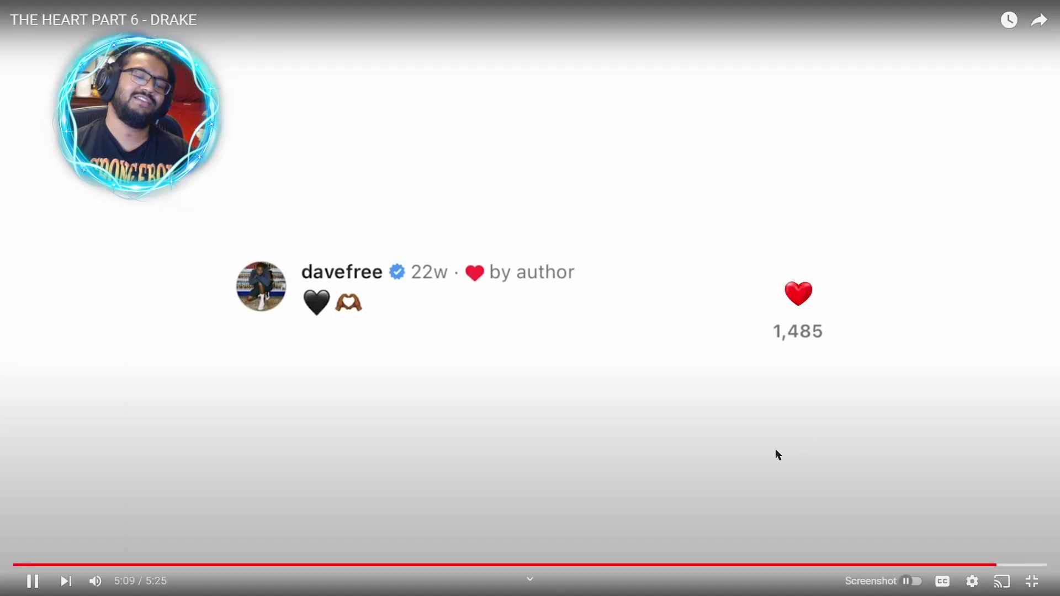
- Stop the fullscreen lyric video at 5:10 of 5:25 with a click
{"action": "left_click", "coordinate": [776, 454]}
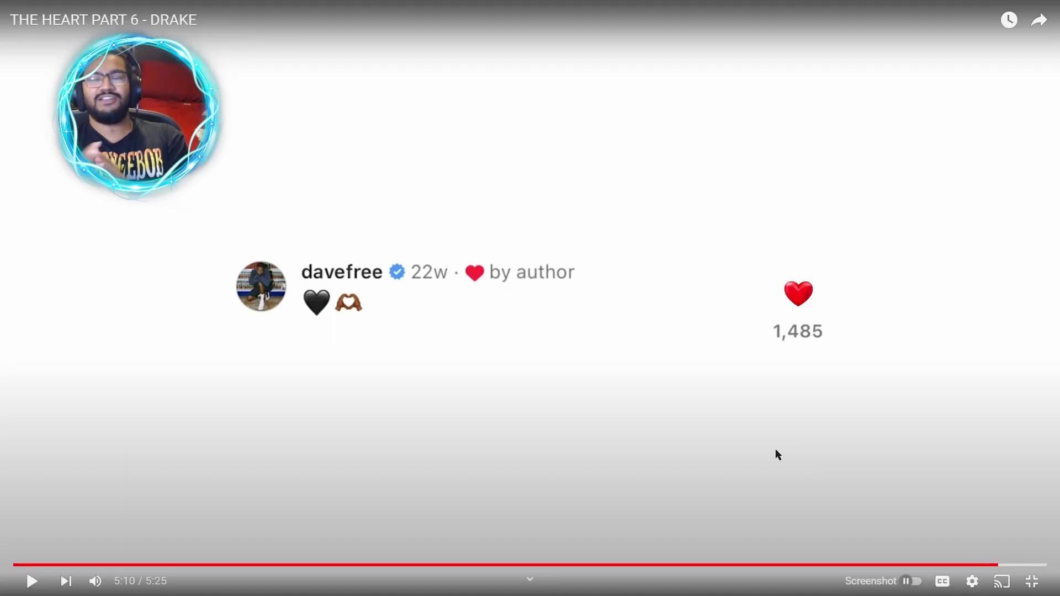